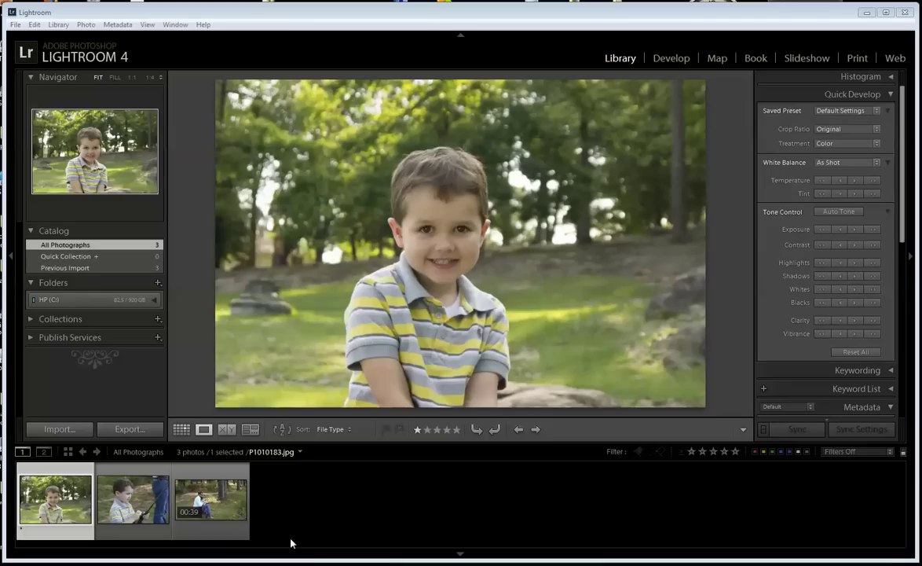
Step: Preview the fishing photo, the video clip, and then the sitting-boy photo P1010183.jpg
left_click(125, 507)
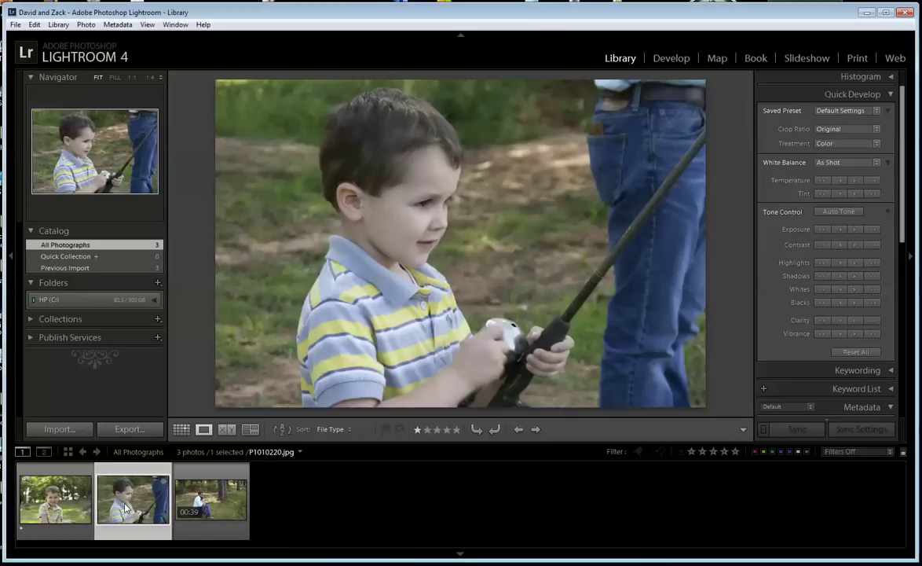
left_click(222, 507)
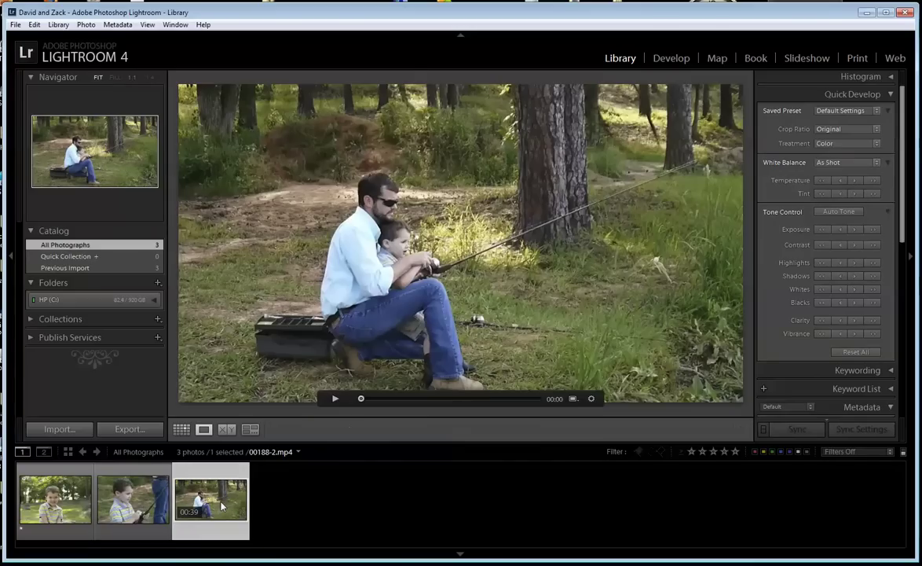
left_click(144, 503)
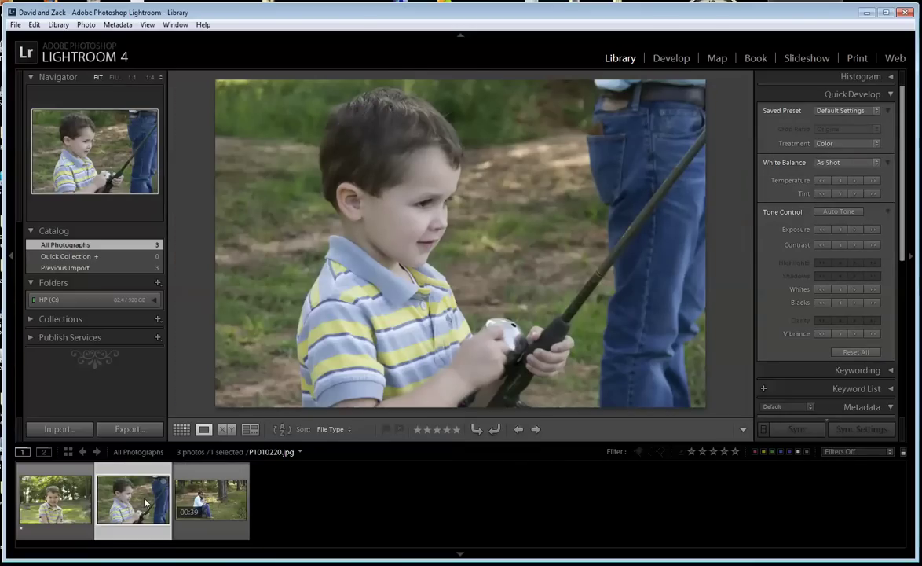
left_click(50, 509)
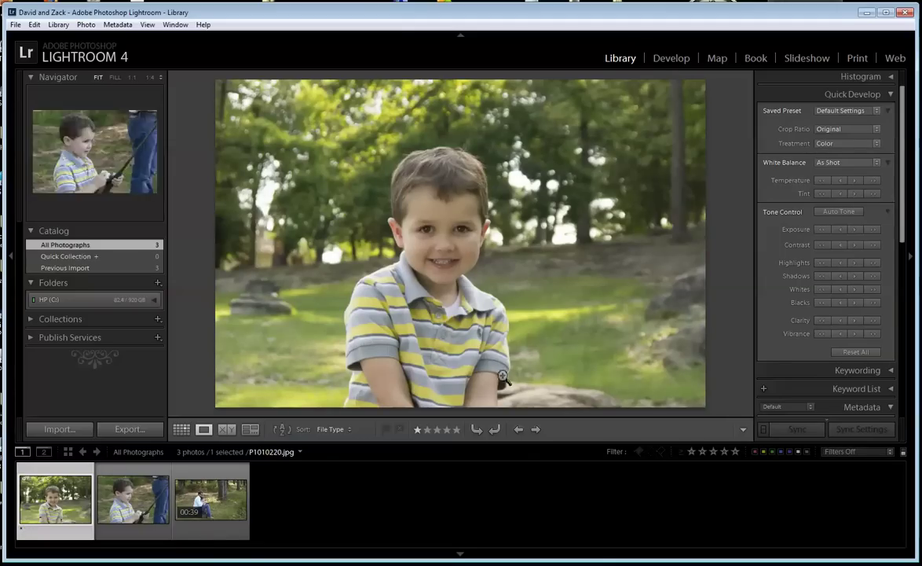
Step: Zoom P1010183.jpg to 1:1 to inspect the boy's face
left_click(485, 241)
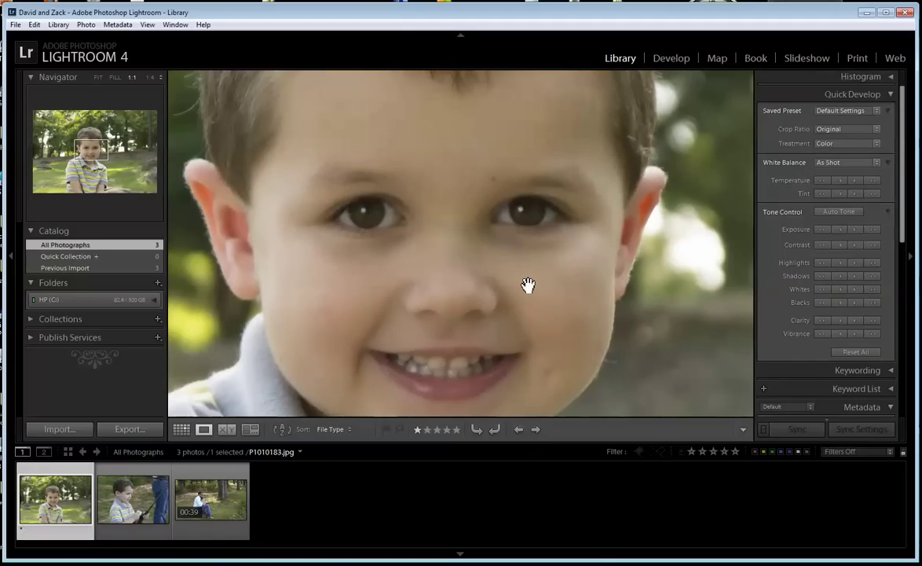
left_click(527, 286)
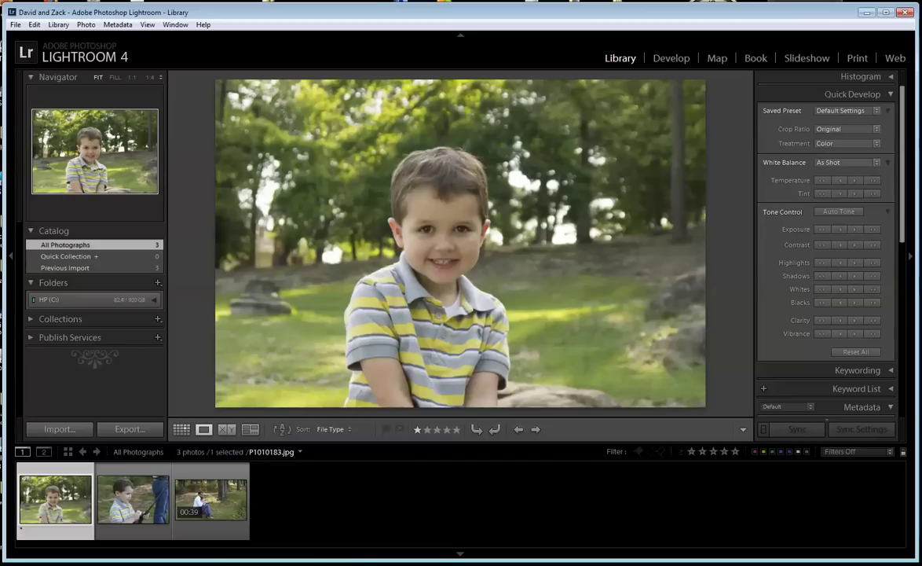
left_click(453, 255)
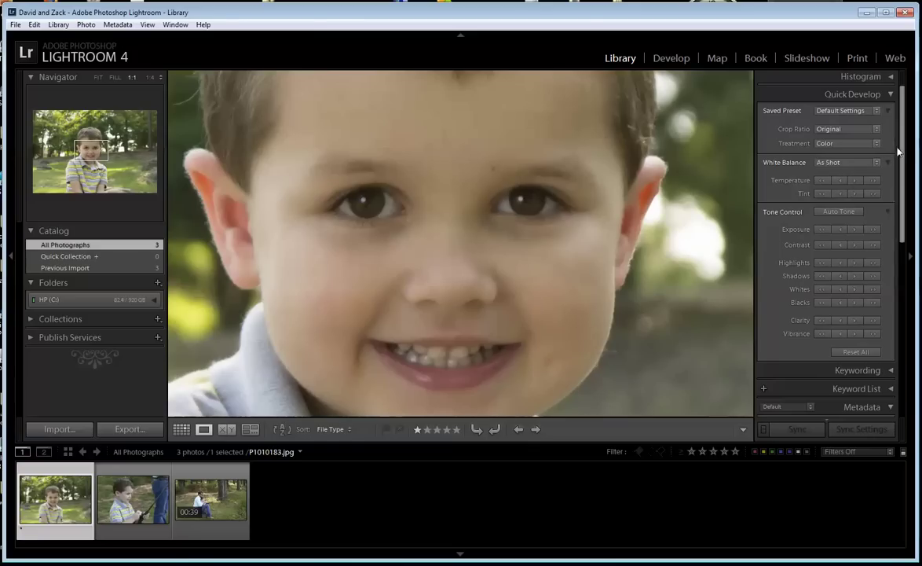
Step: In Develop, shift the portrait's white balance to Tint +15 and Temp +3
left_click(671, 58)
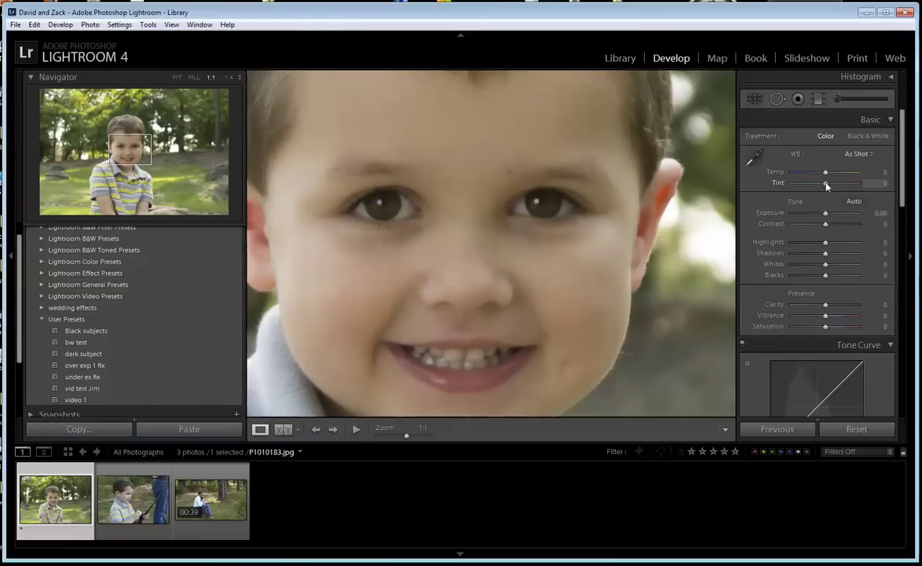
left_click_drag(827, 186, 827, 172)
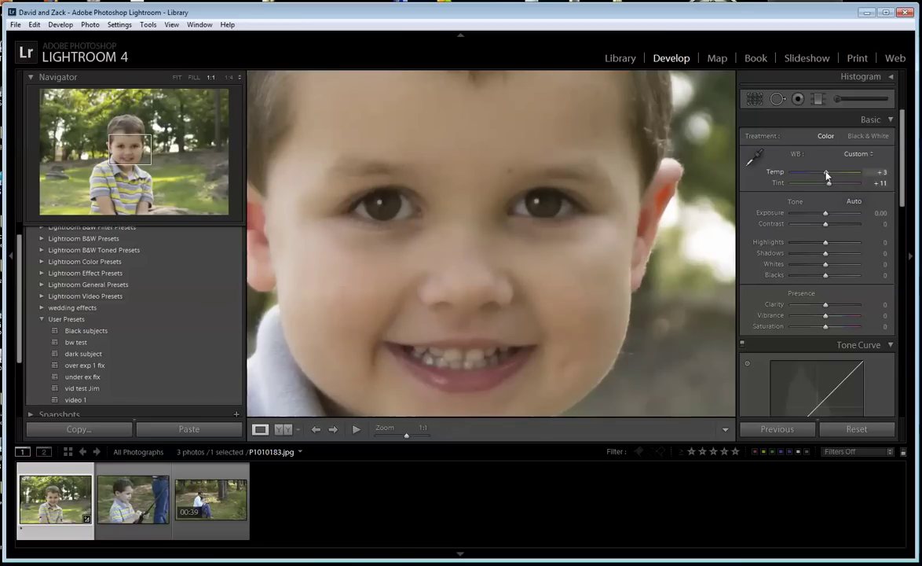
left_click(602, 274)
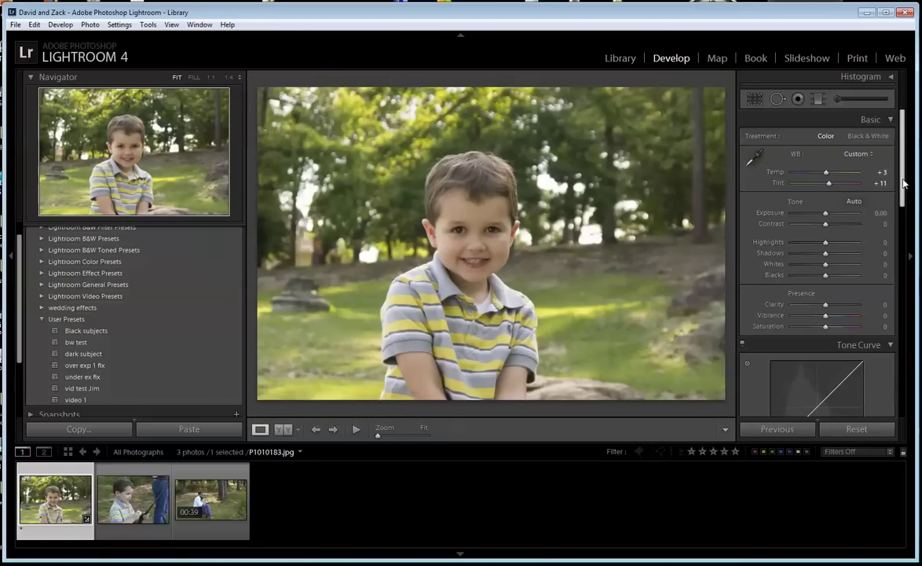
Step: Set Tone Curve Lights +11 and Darks −11, Blacks −3, and compare before/after
scroll(903, 183, "down", 5)
mouse_move(825, 329)
left_mouse_down()
mouse_move(819, 343)
mouse_move(829, 328)
left_mouse_up()
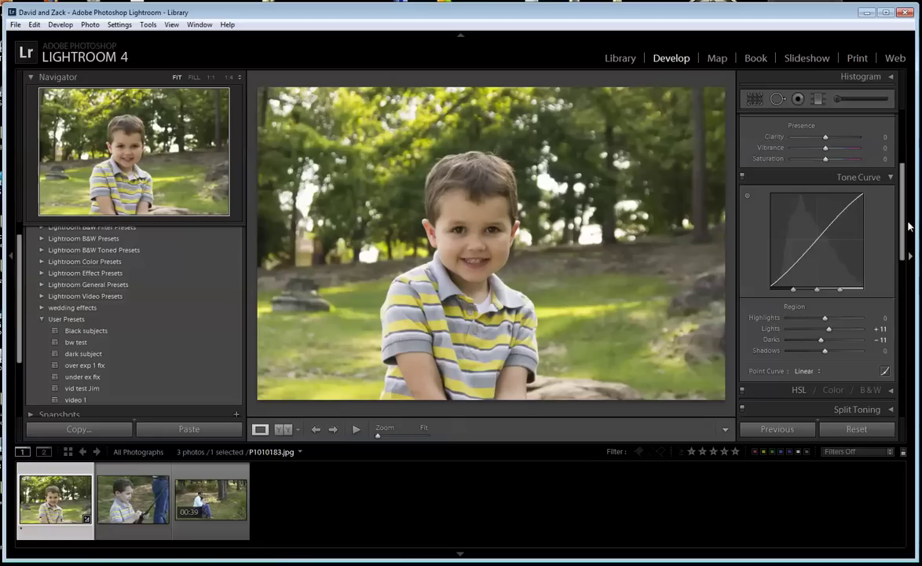
scroll(829, 208, "up", 4)
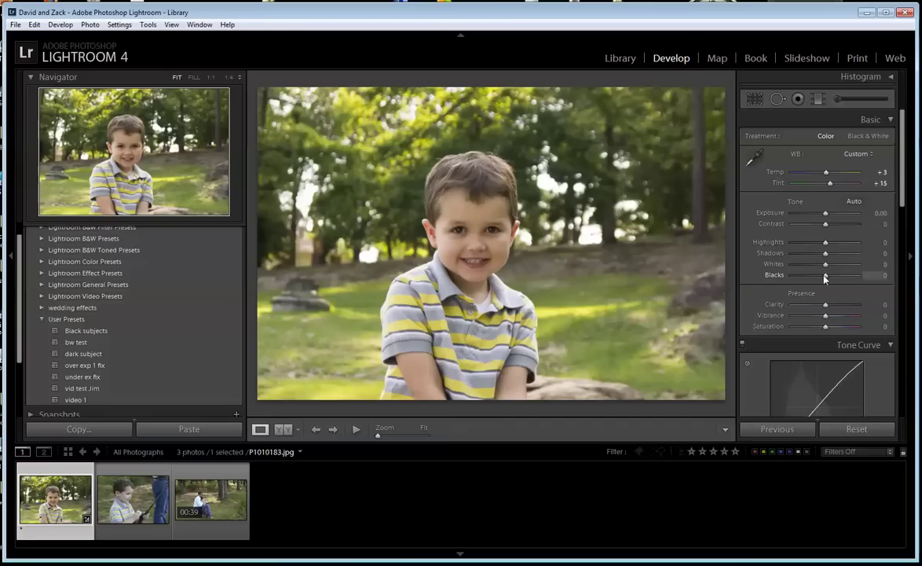
left_click_drag(825, 275, 823, 278)
key("backslash")
key("backslash")
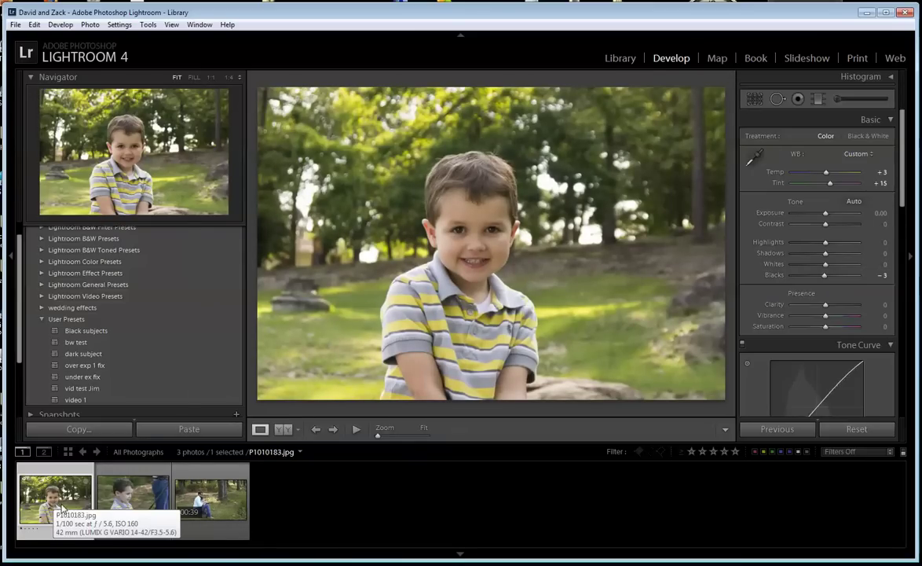
Step: Lock the sitting-boy photo to a second window and open the fishing photo P1010220.jpg
right_click(62, 501)
left_click(110, 185)
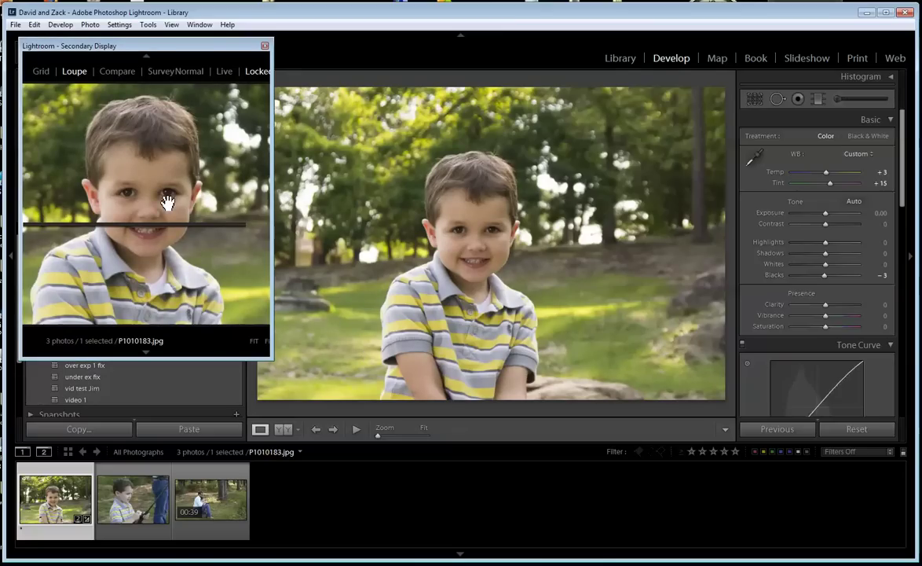
left_click(128, 507)
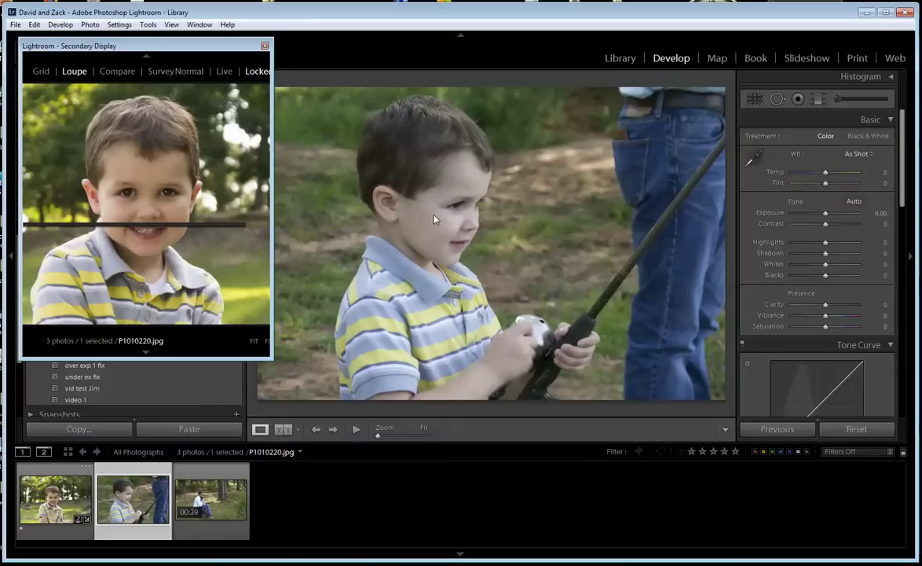
left_click(442, 218)
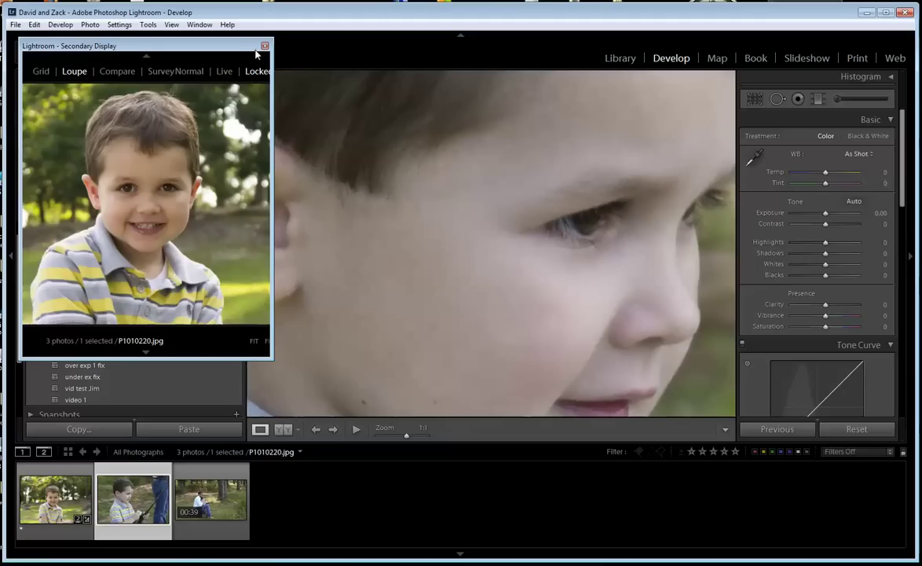
left_click_drag(240, 49, 230, 150)
left_click(229, 77)
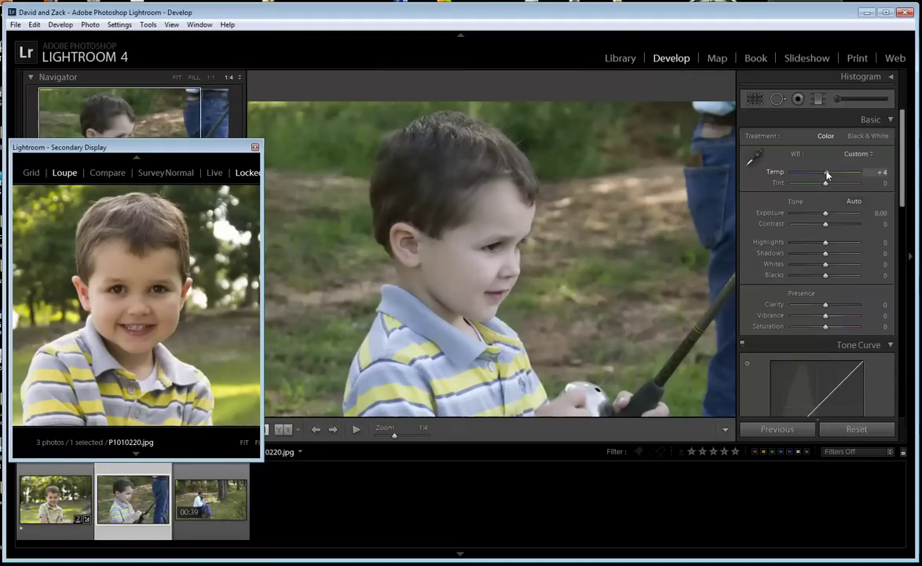
Step: Warm the fishing photo to Temp +18, Exposure −0.22, curve Lights +6 and Darks −17, then compare
left_click_drag(826, 172, 826, 215)
left_click_drag(829, 173, 830, 173)
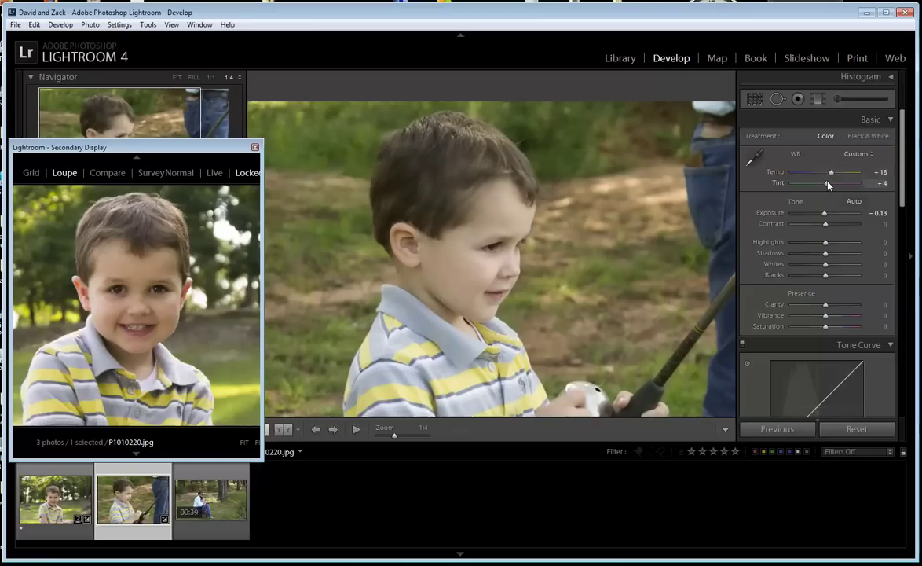
scroll(902, 225, "down", 3)
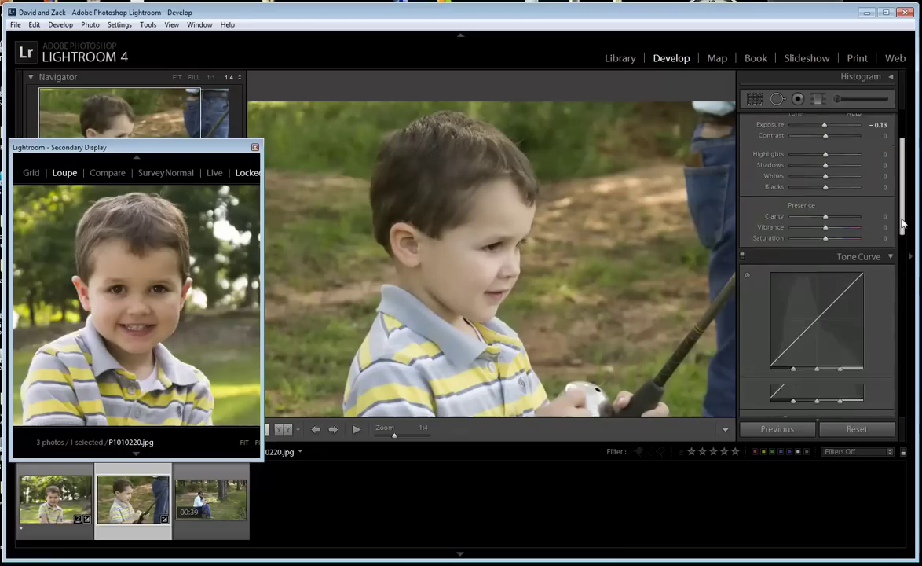
scroll(902, 225, "down", 4)
mouse_move(825, 285)
left_mouse_down()
mouse_move(817, 291)
mouse_move(827, 275)
left_mouse_up()
left_click(618, 324)
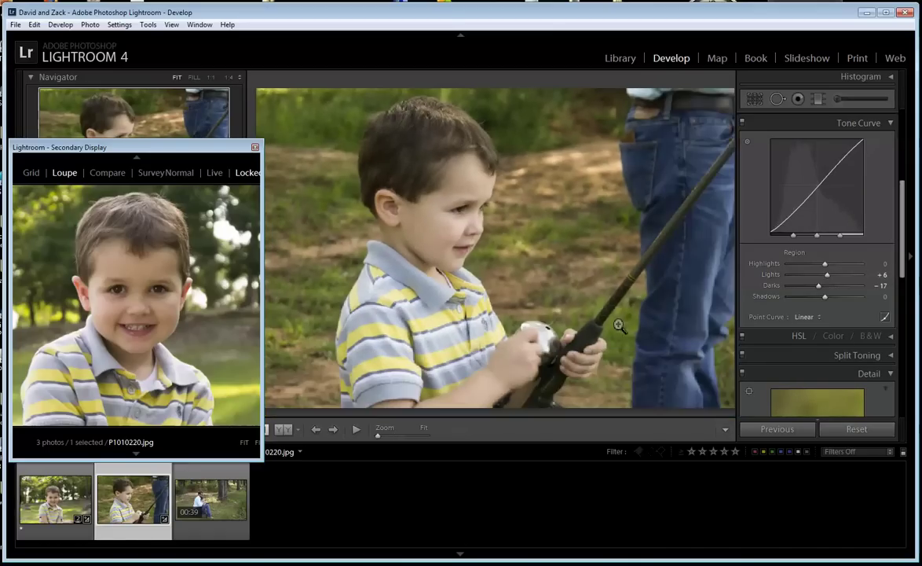
key("backslash")
key("backslash")
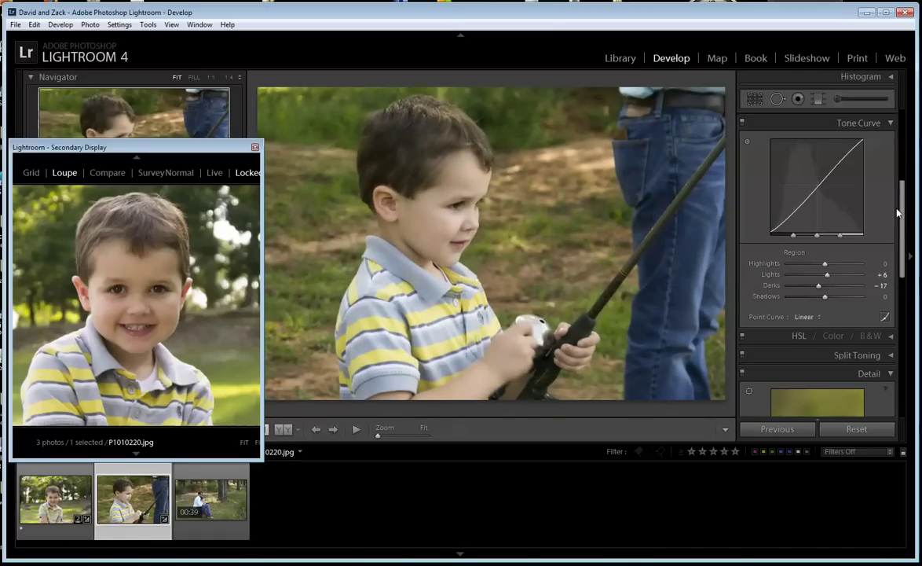
Step: Add magenta tint to Tint +10, checking against the sitting-boy photo's settings
scroll(831, 206, "up", 5)
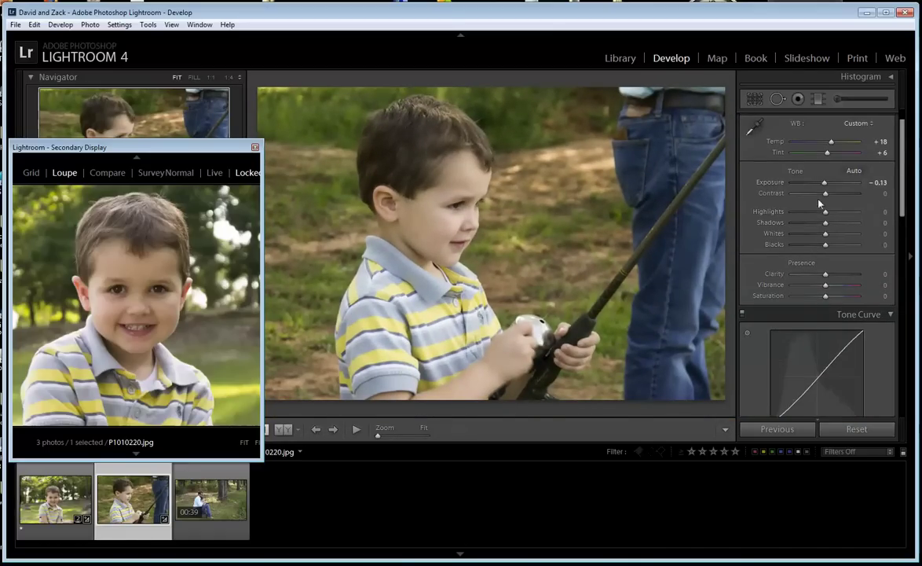
left_click_drag(827, 153, 824, 183)
left_click_drag(203, 146, 227, 43)
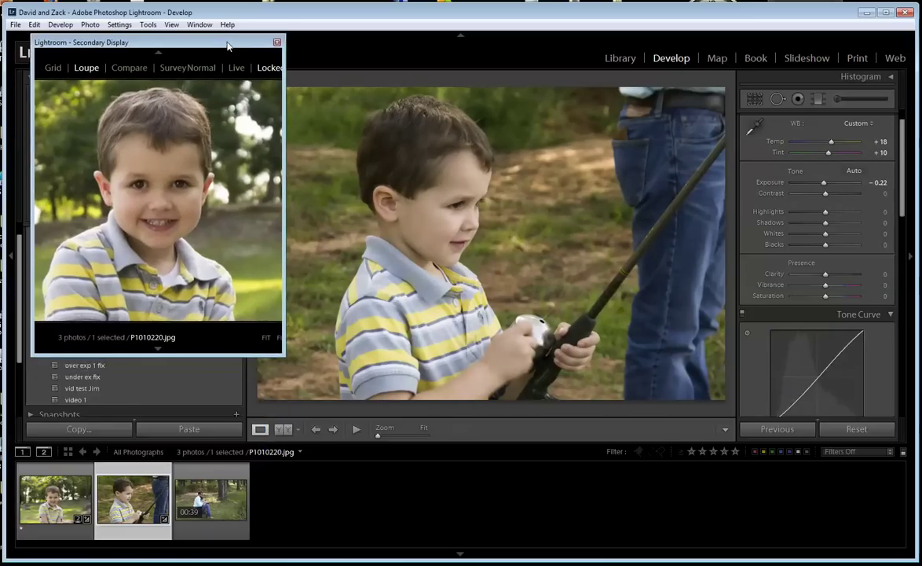
left_click(57, 503)
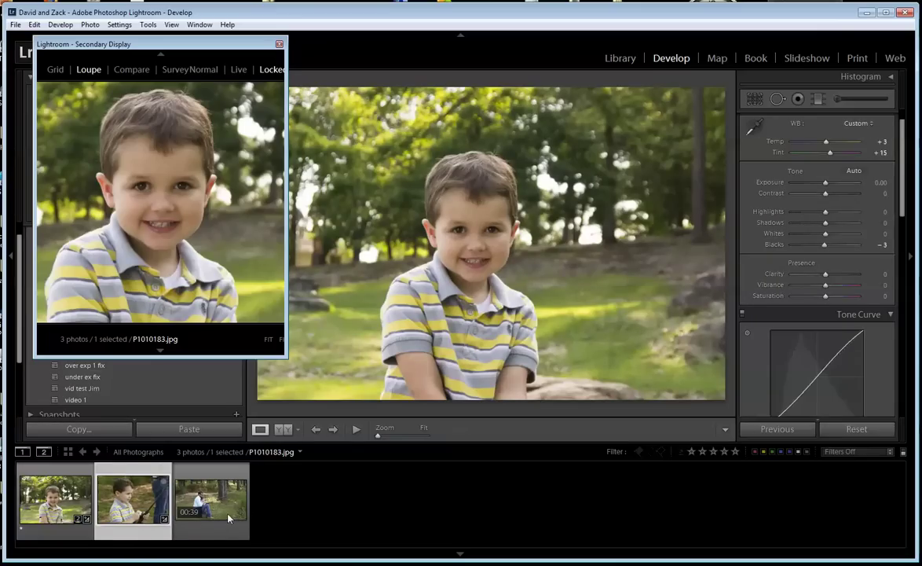
key("Right")
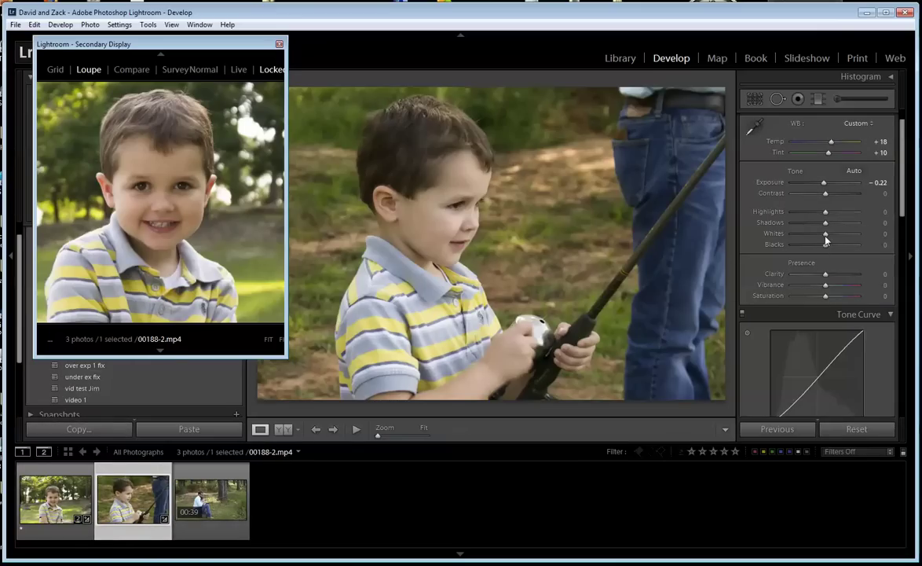
Step: Select 00188-2.mp4 and view it in the Library module instead of Develop
left_click(215, 502)
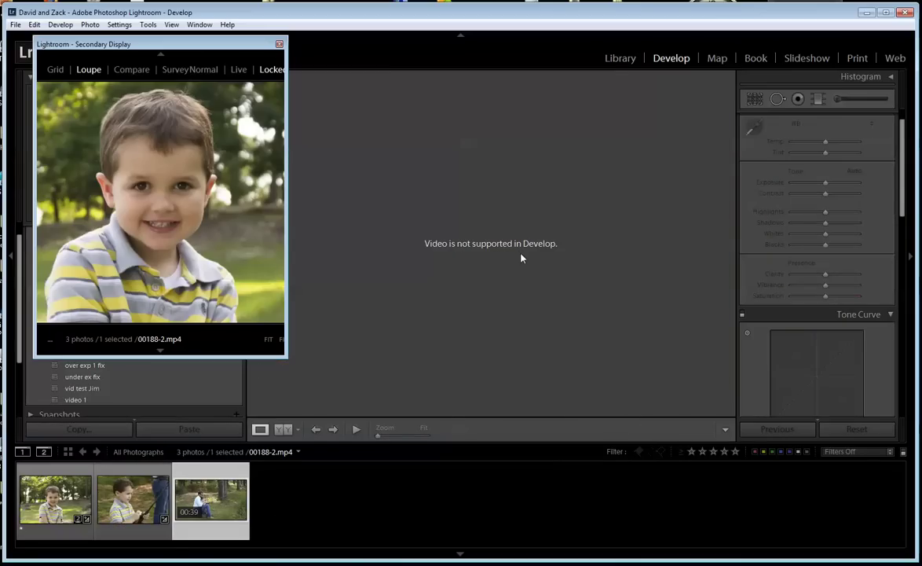
left_click(621, 58)
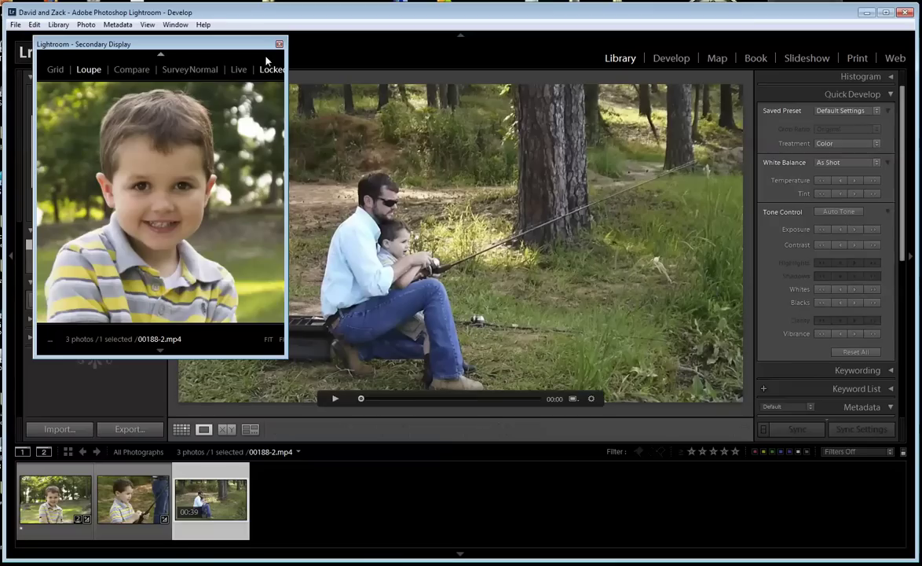
left_click_drag(267, 47, 219, 60)
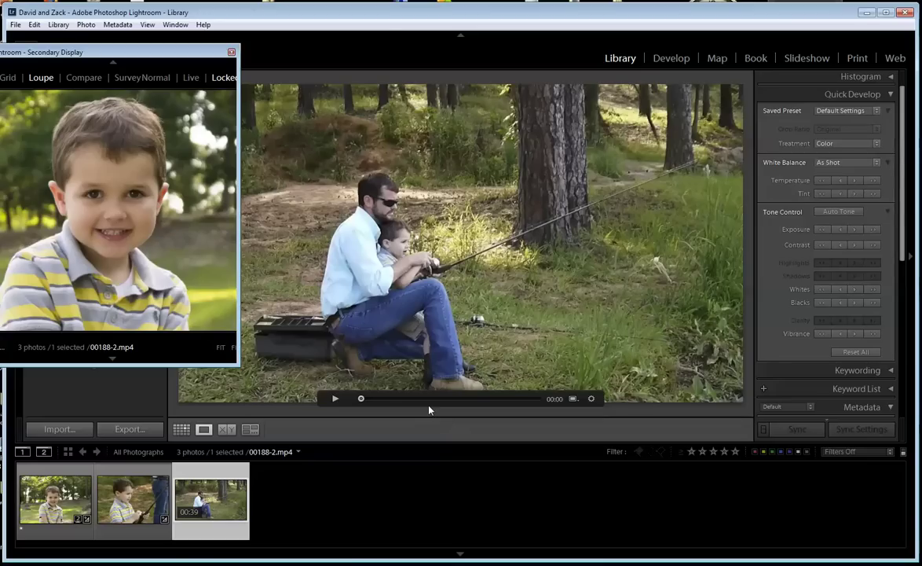
Step: Capture the current video frame as 00188-2-4.jpg and display the new still
left_click(573, 399)
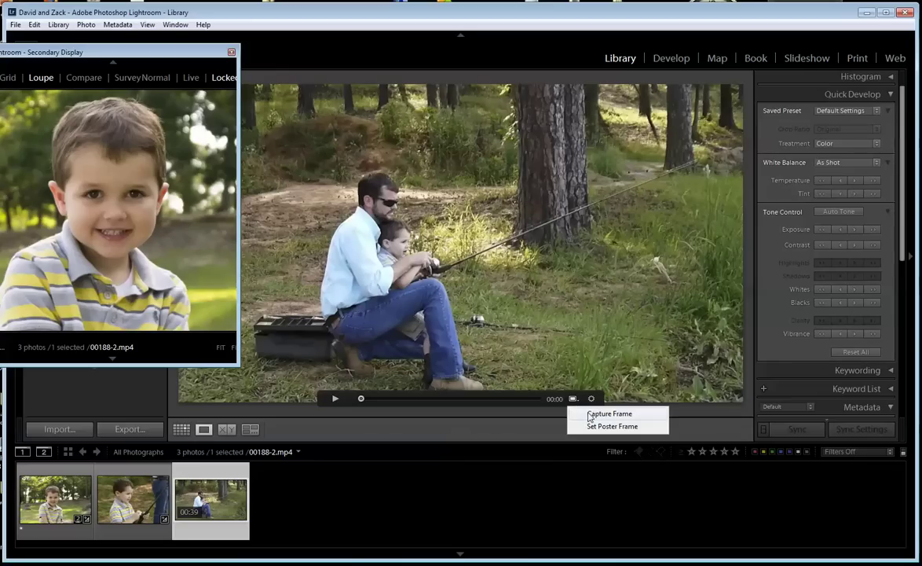
left_click(590, 414)
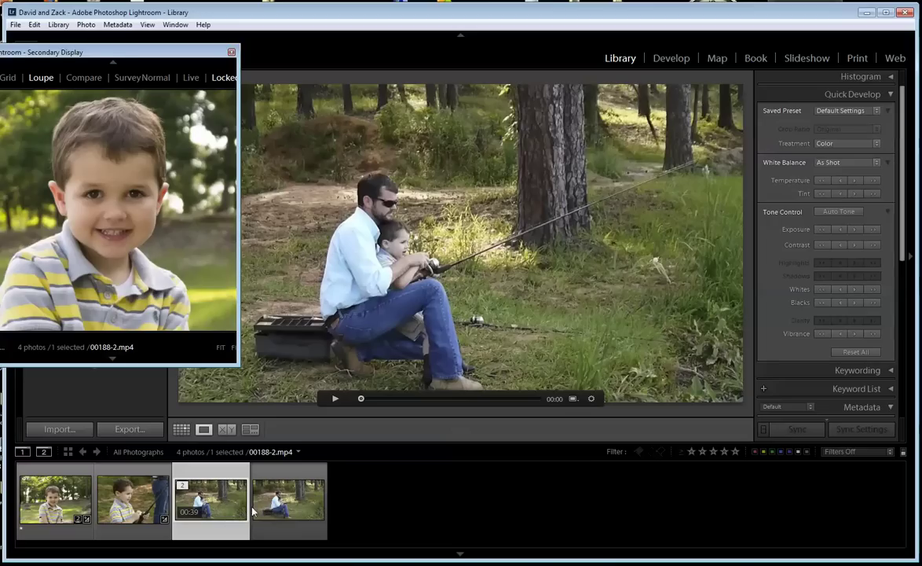
left_click(299, 511)
left_click(293, 510)
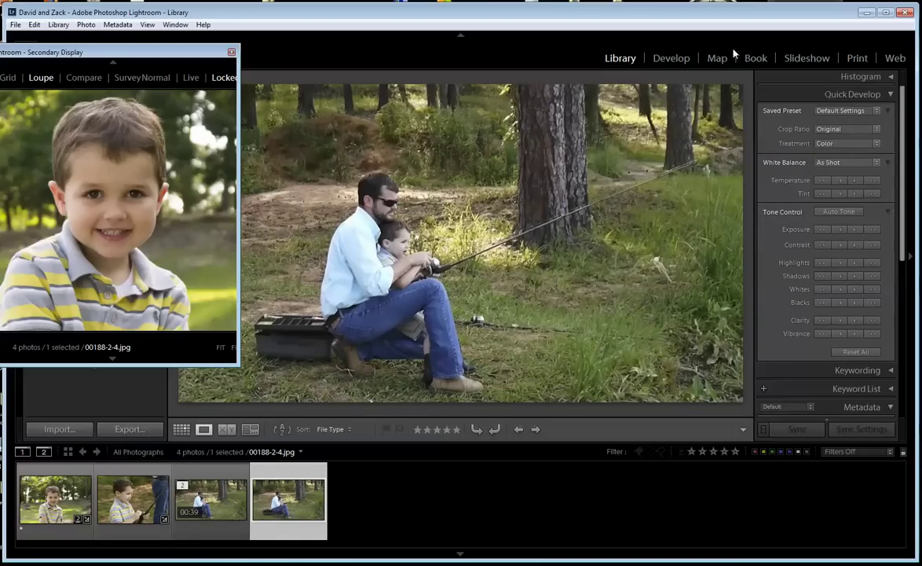
Step: Open 00188-2-4.jpg in Develop and warm it to Temp +10, Tint +4, Exposure −0.04
left_click(672, 58)
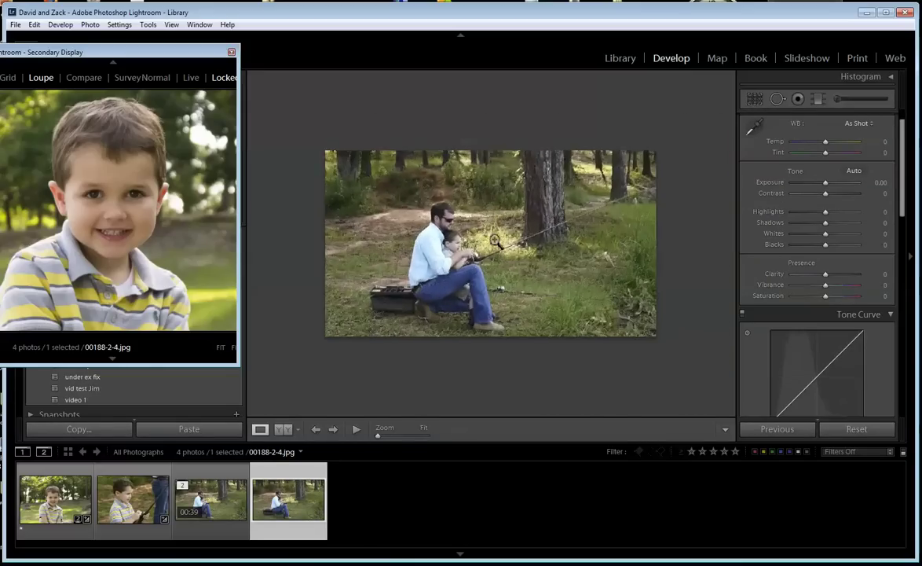
left_click_drag(190, 52, 276, 84)
left_click(211, 77)
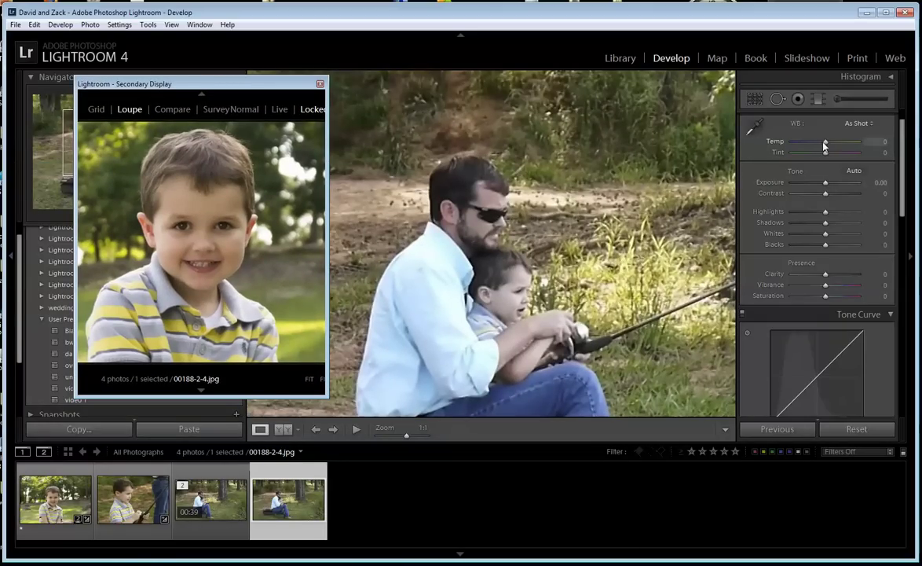
left_click_drag(824, 146, 824, 183)
left_click(679, 250)
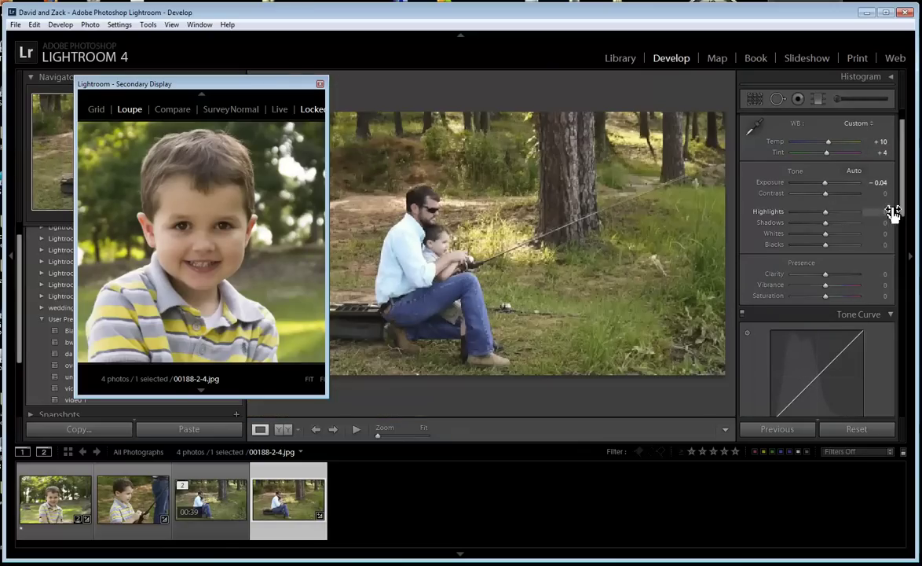
Step: Set Tone Curve Lights +9 and Darks −8, and raise Vibrance to +15
scroll(864, 236, "down", 3)
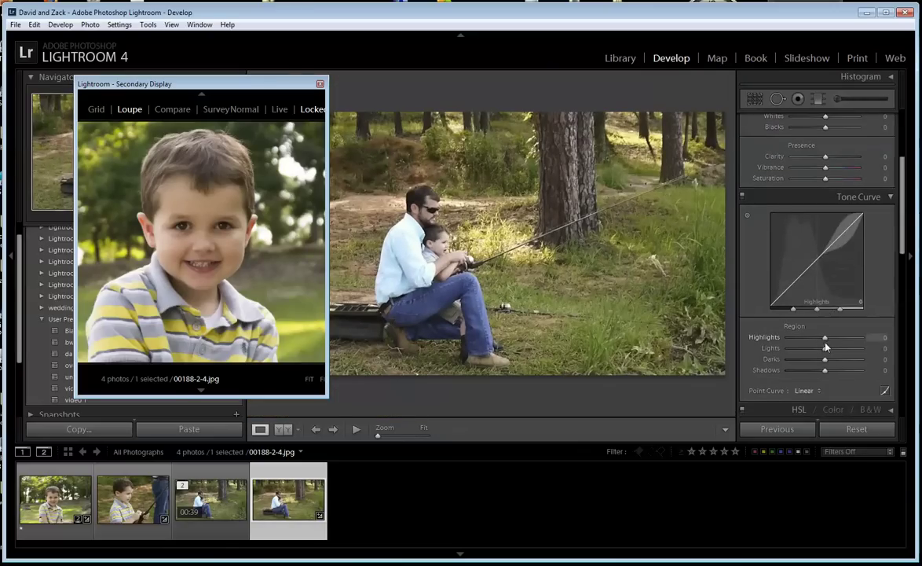
mouse_move(824, 348)
left_mouse_down()
mouse_move(823, 358)
mouse_move(829, 350)
left_mouse_up()
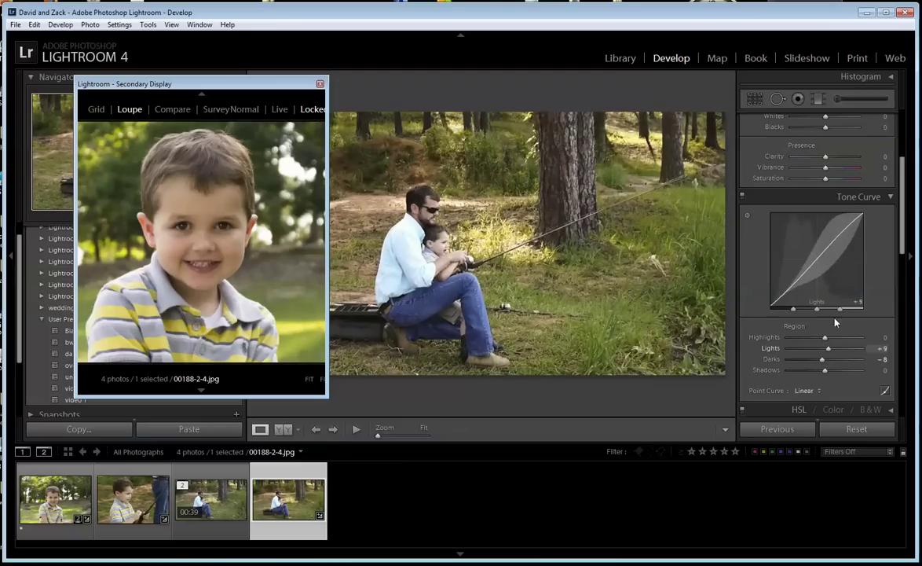
scroll(904, 192, "up", 3)
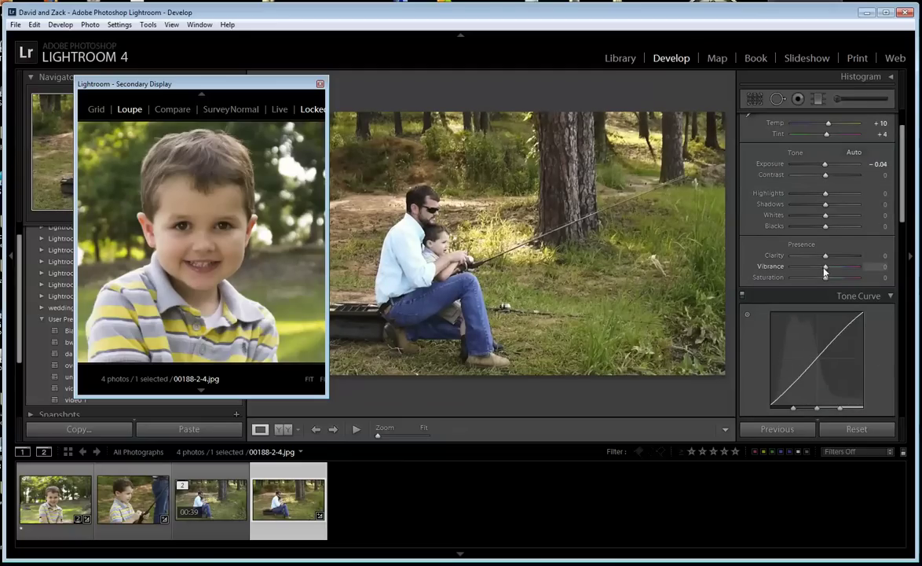
left_click_drag(825, 272, 830, 268)
left_click(443, 248)
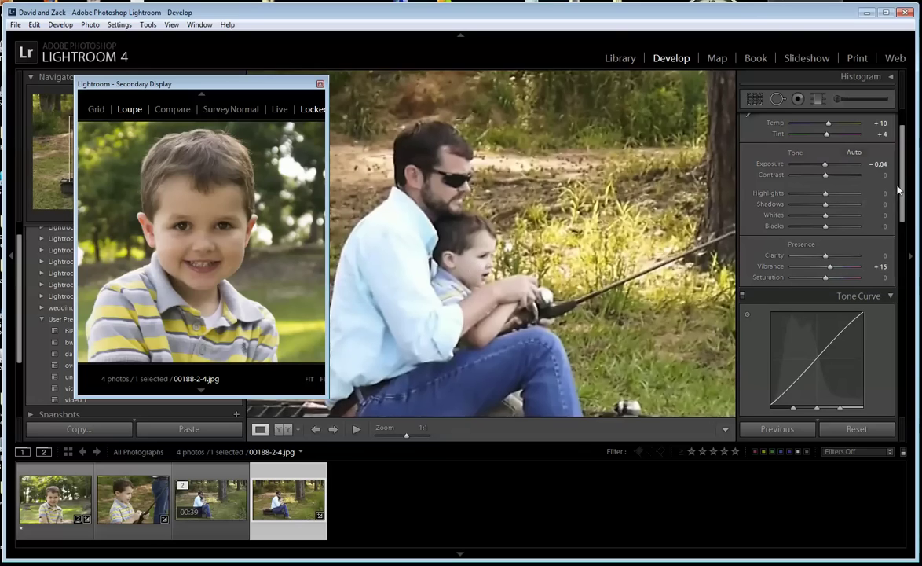
Step: Set Temp to +15 and Exposure to −0.30, then compare before/after
scroll(856, 147, "up", 2)
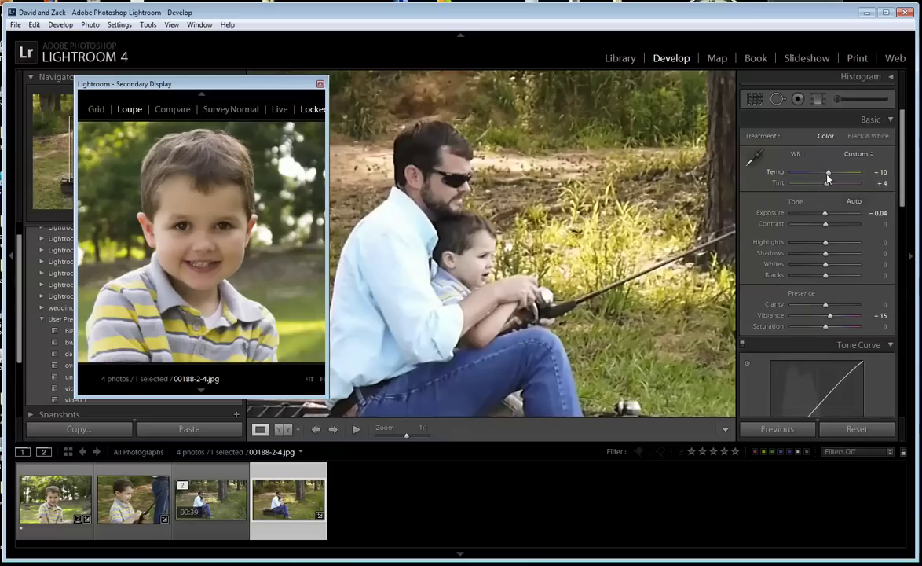
left_click_drag(828, 172, 830, 174)
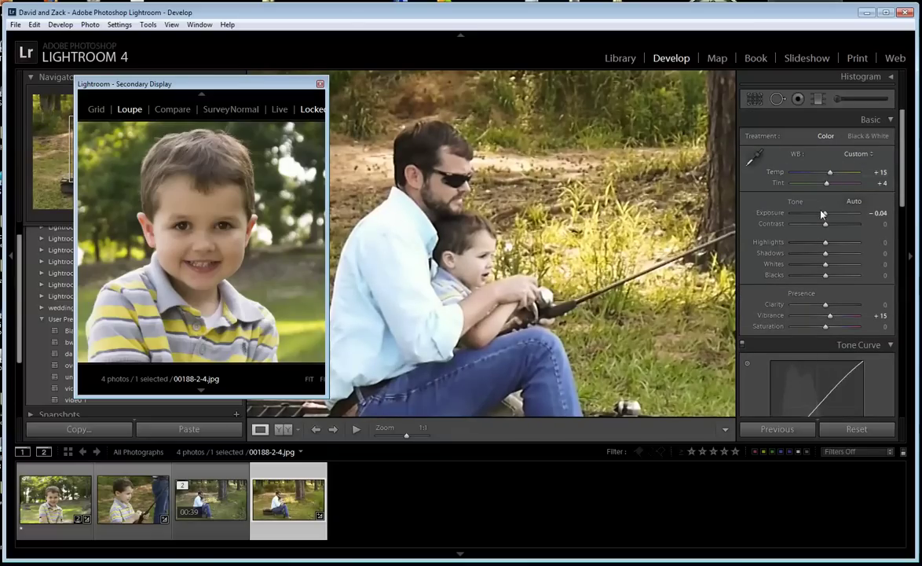
left_click_drag(825, 213, 823, 214)
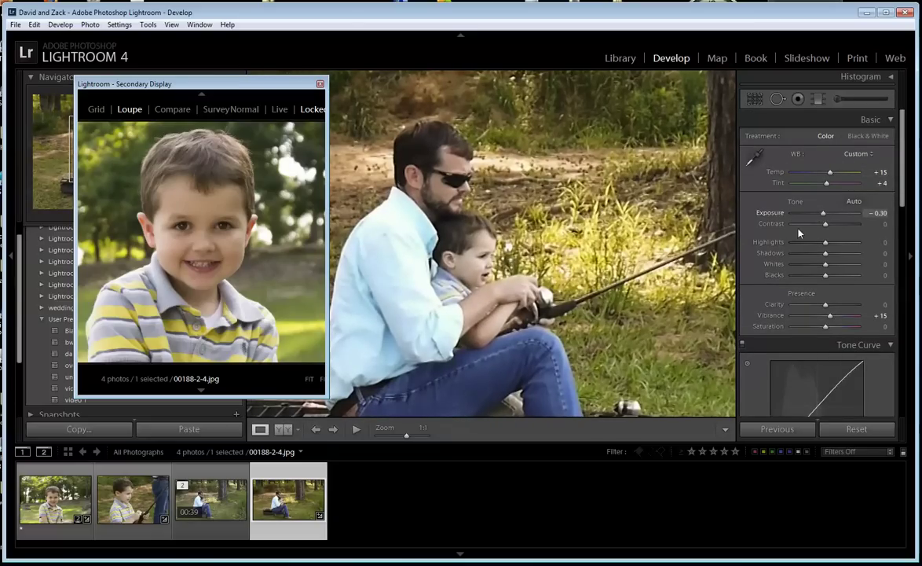
key("z")
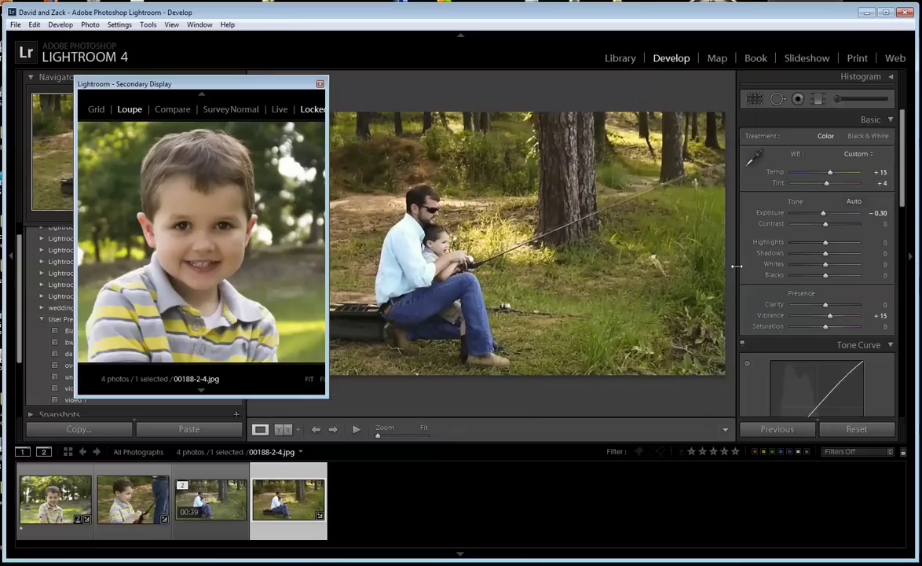
key("backslash")
key("backslash")
left_click_drag(268, 83, 328, 82)
Step: Close the Secondary Display and create a User Preset named 'zack 1' from current settings
left_click(381, 83)
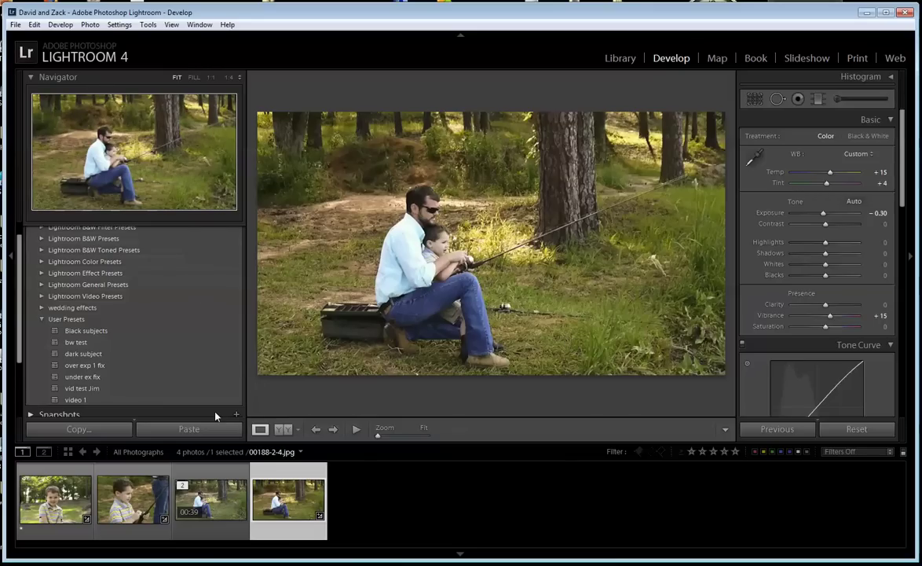
scroll(118, 290, "up", 1)
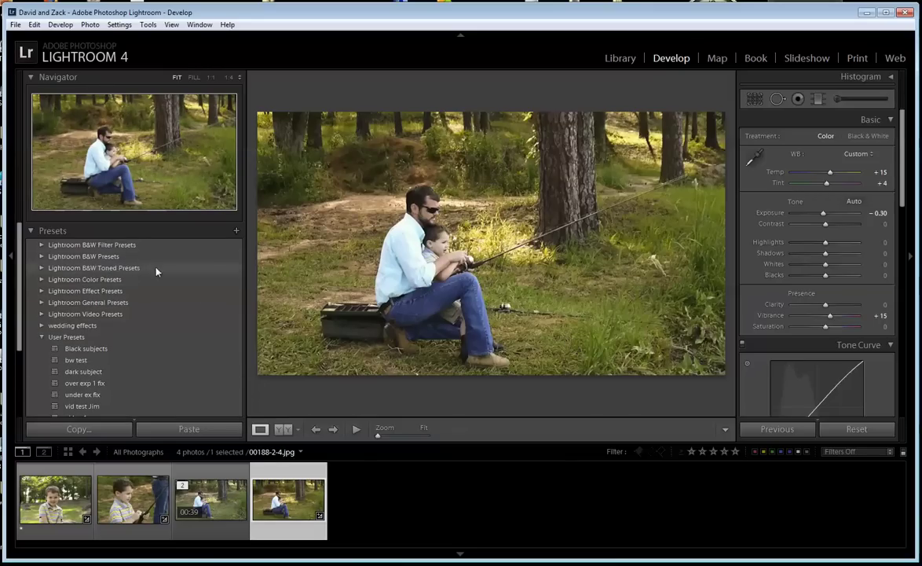
left_click(236, 232)
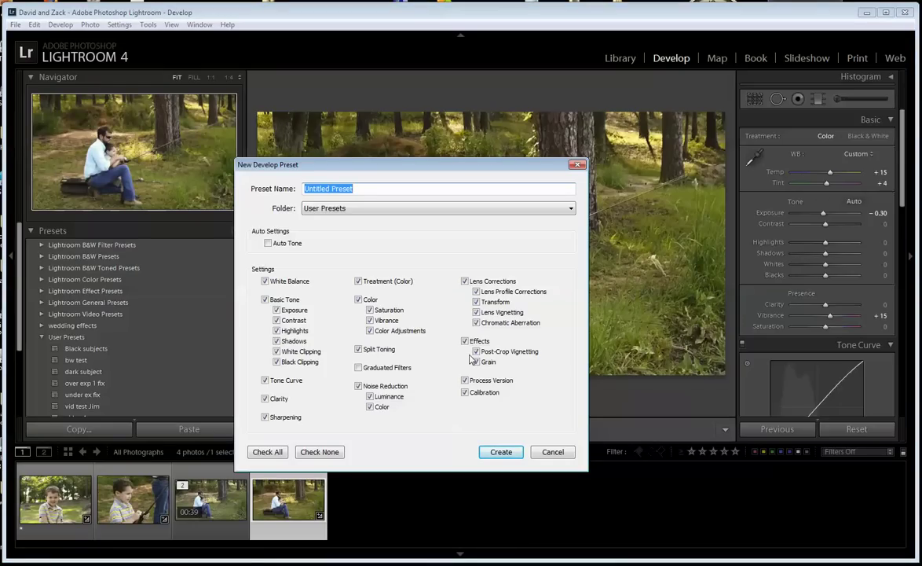
type("za")
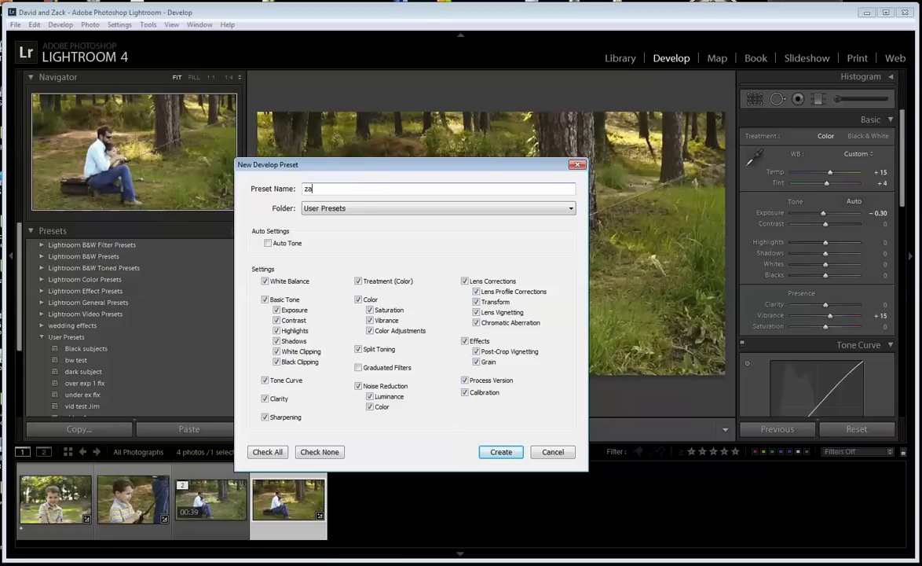
type("ck 1")
left_click(501, 451)
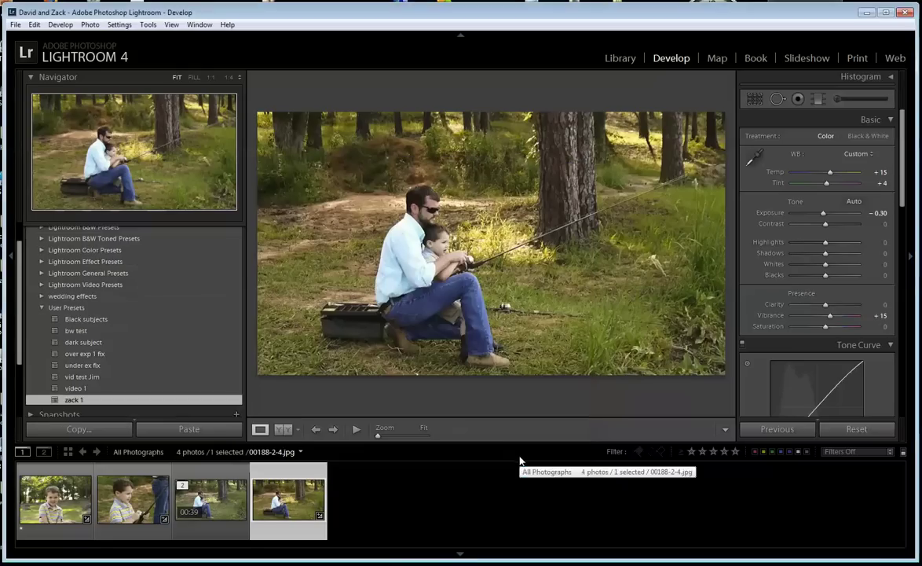
Step: In Library, apply Quick Develop's User Presets > zack 1 to 00188-2.mp4, then view the captured still
left_click(620, 59)
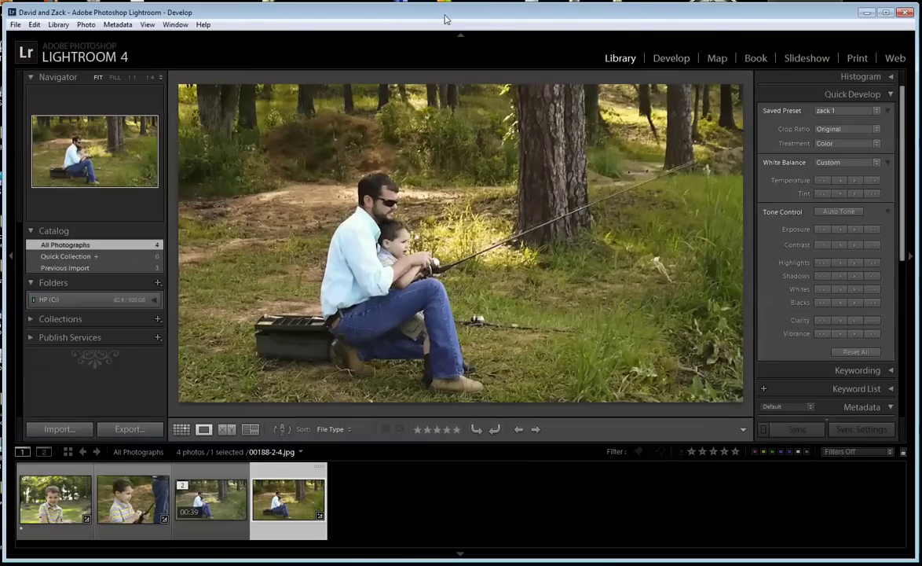
left_click(236, 506)
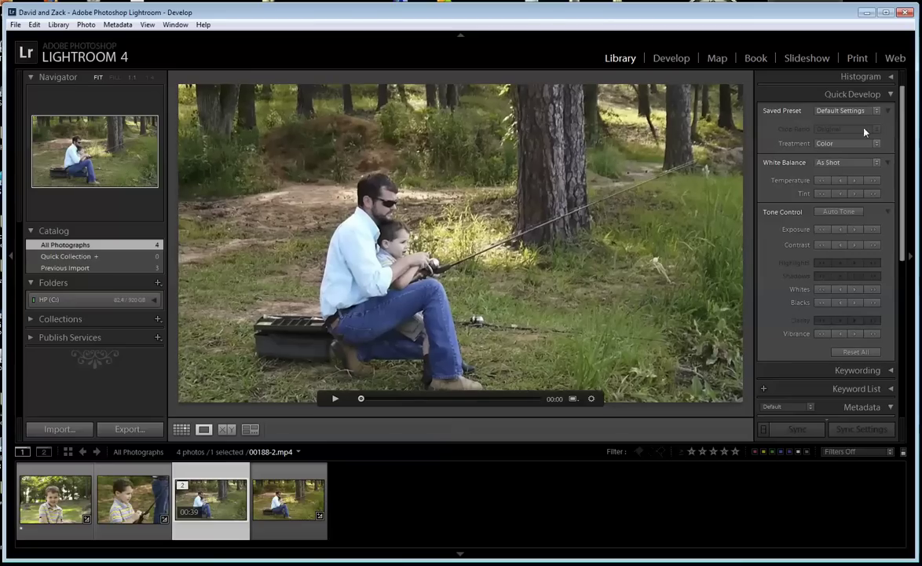
left_click(877, 112)
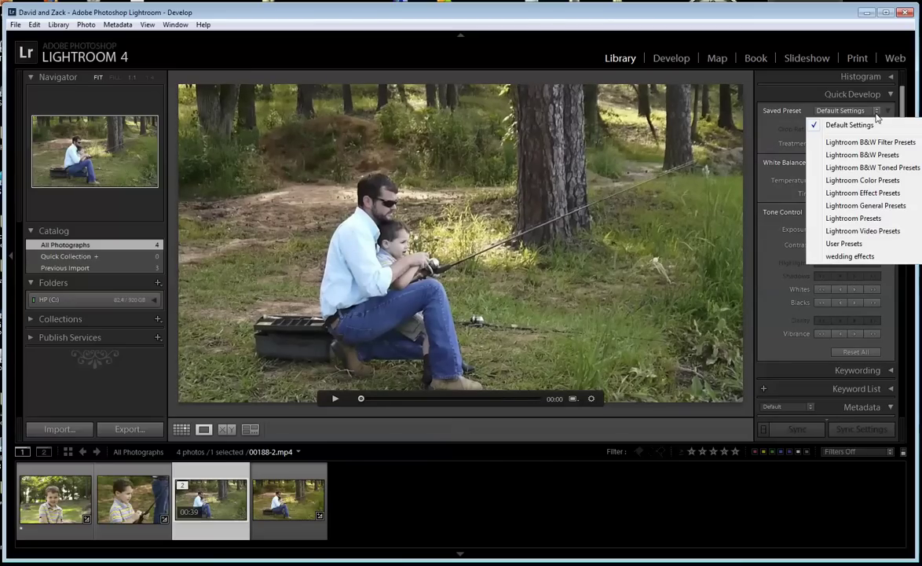
mouse_move(842, 245)
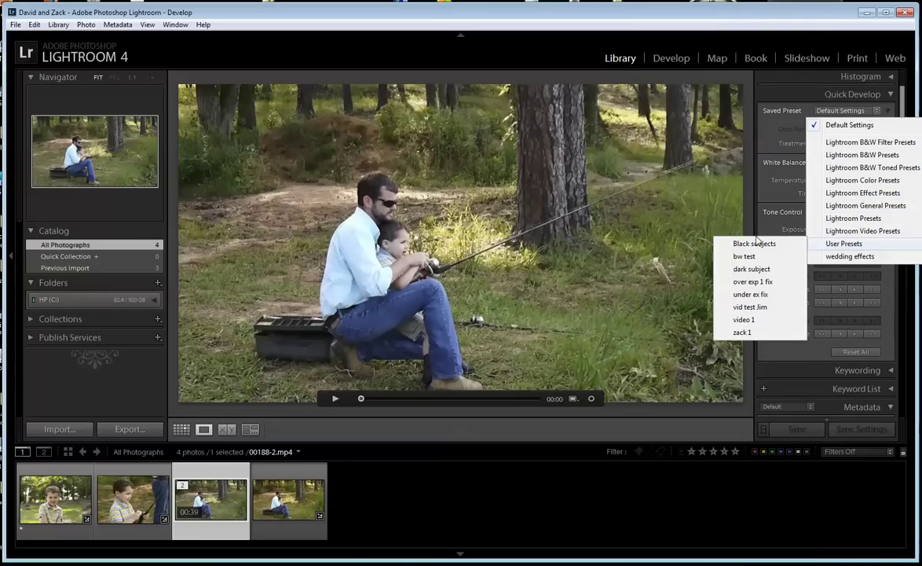
left_click(744, 331)
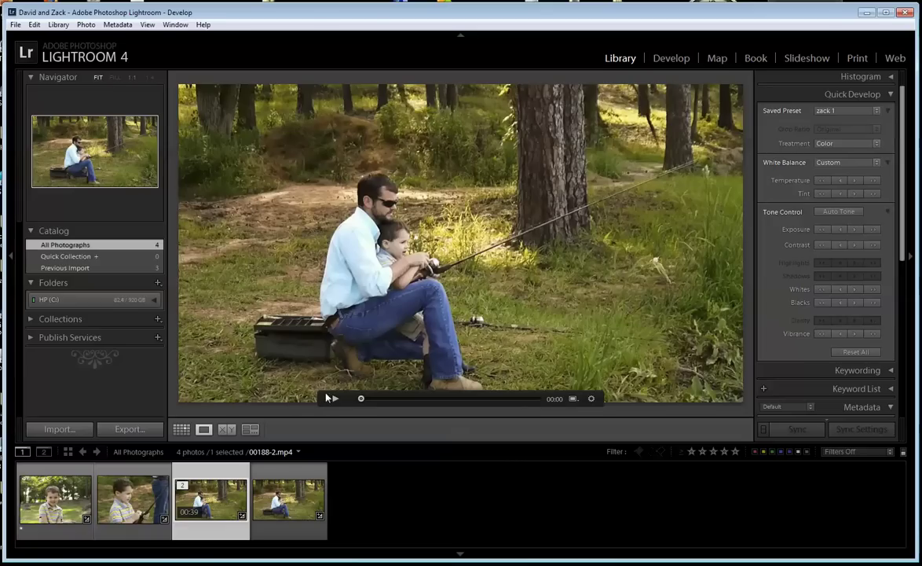
left_click(297, 497)
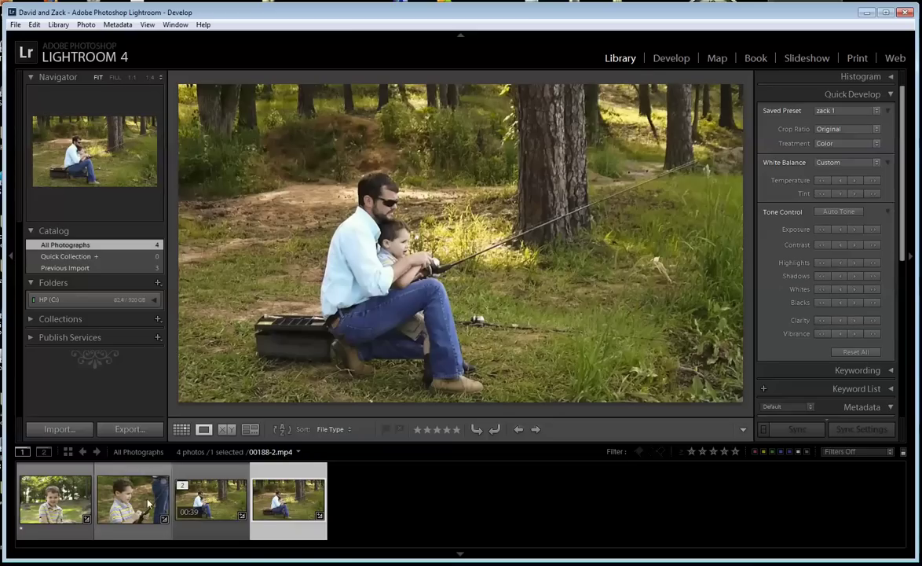
left_click(55, 501)
left_click(133, 504)
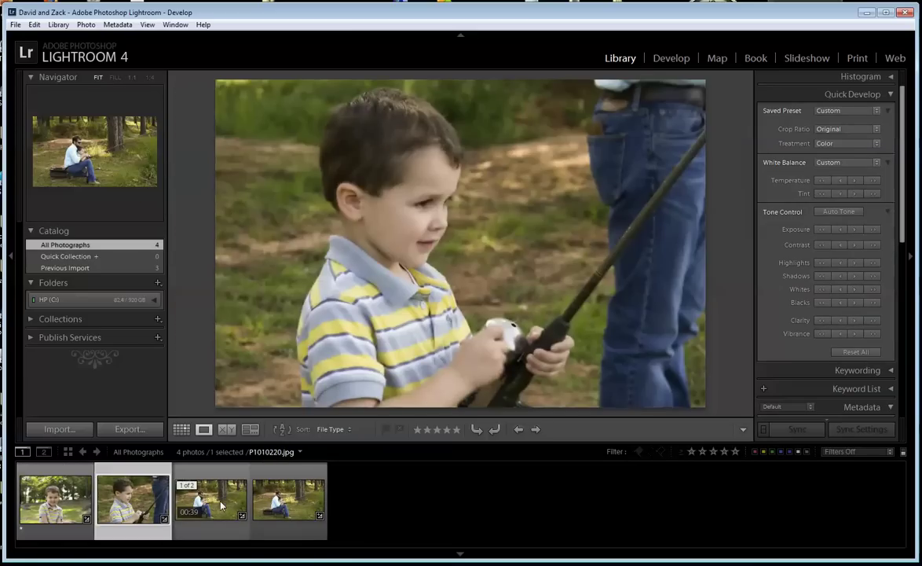
left_click(209, 503)
mouse_move(302, 563)
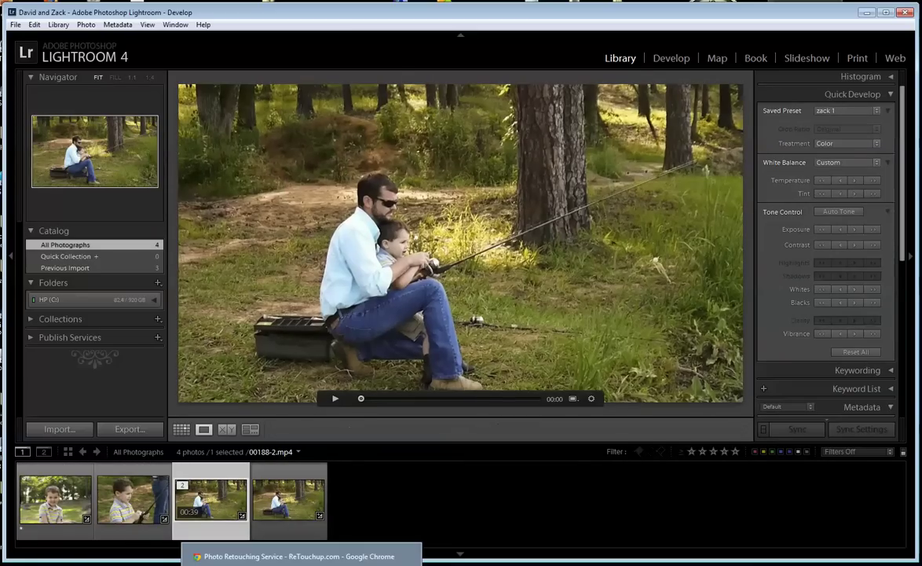